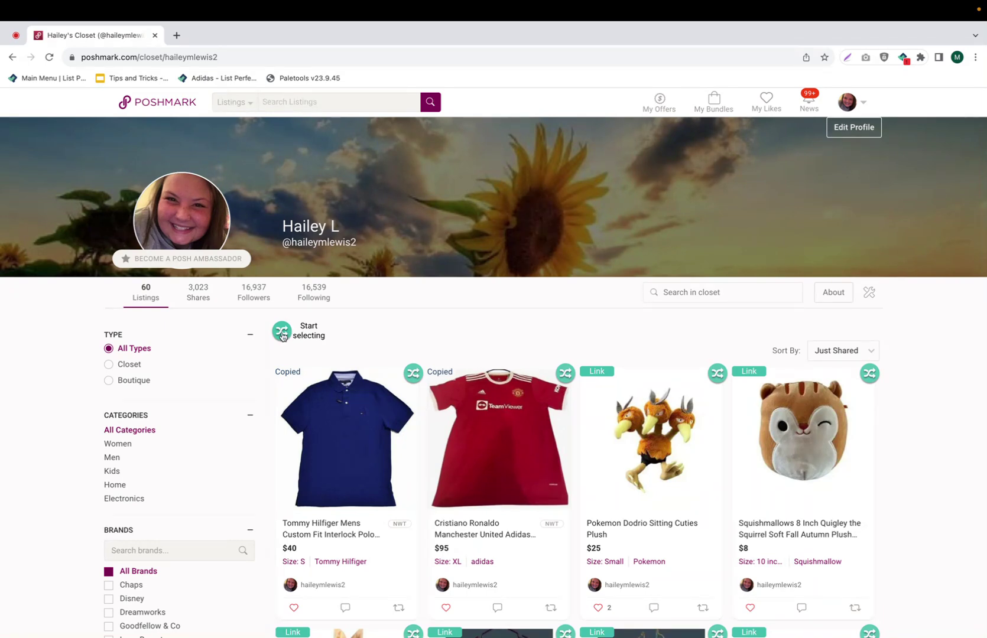
# Step: Turn on bulk selection and pick the Tommy Hilfiger polo, Ronaldo jersey, Rue 21 blouse and necklace set
pyautogui.click(283, 332)
pyautogui.scroll(-2, 326, 337)
pyautogui.click(326, 336)
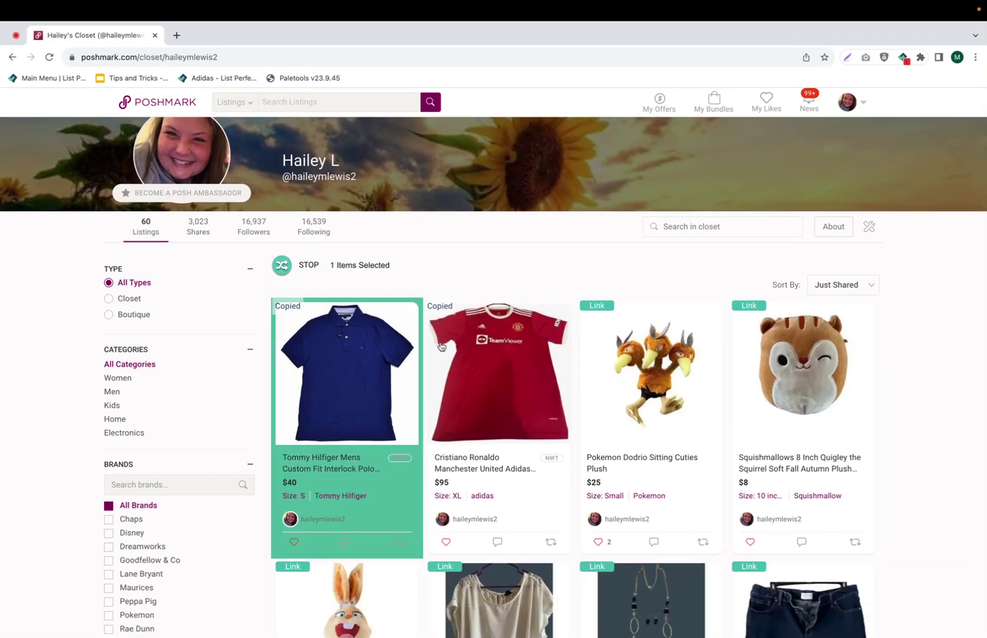
pyautogui.click(442, 346)
pyautogui.scroll(-3, 445, 346)
pyautogui.scroll(-2, 446, 347)
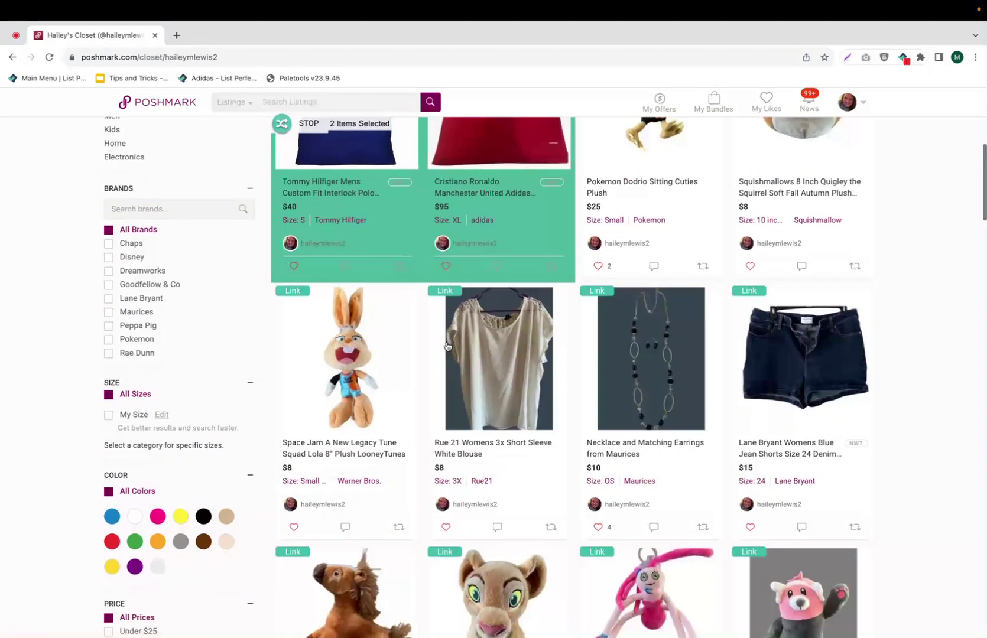
pyautogui.click(562, 358)
pyautogui.click(659, 367)
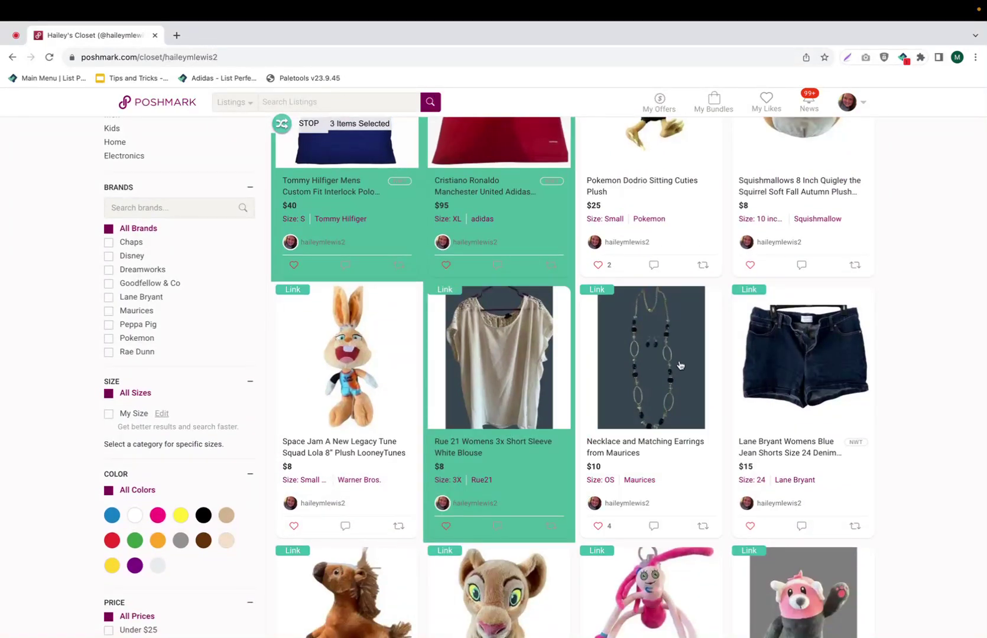
pyautogui.scroll(-3, 787, 443)
pyautogui.scroll(-2, 788, 444)
pyautogui.scroll(-3, 788, 443)
# Step: Add the seven plush toys and the Goodfellow shirt, bringing up cross-posting options for all 12
pyautogui.click(788, 444)
pyautogui.click(625, 426)
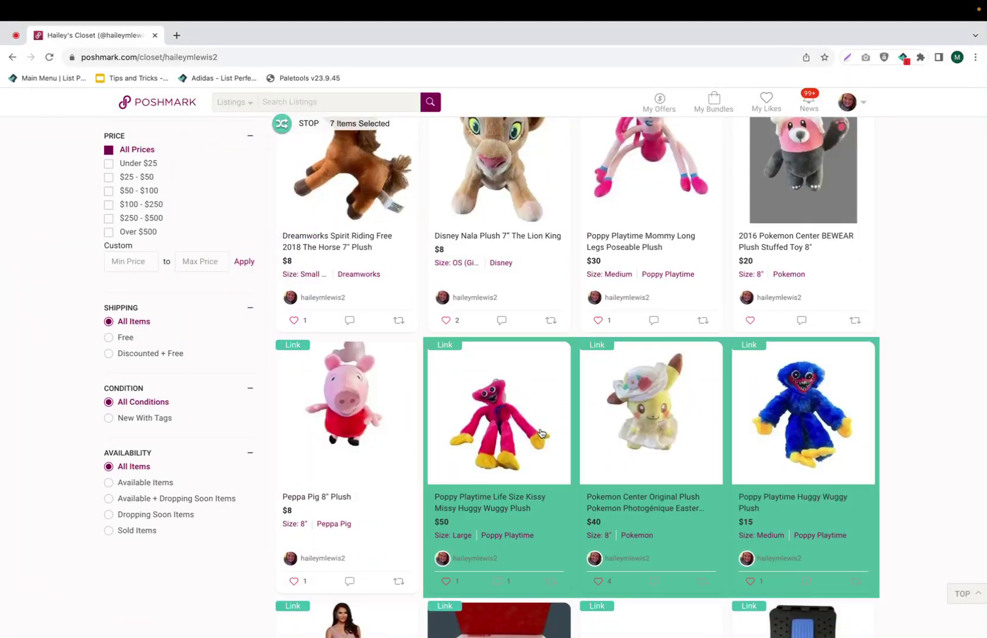
pyautogui.click(541, 434)
pyautogui.scroll(1, 541, 434)
pyautogui.scroll(1, 541, 433)
pyautogui.click(540, 434)
pyautogui.click(677, 416)
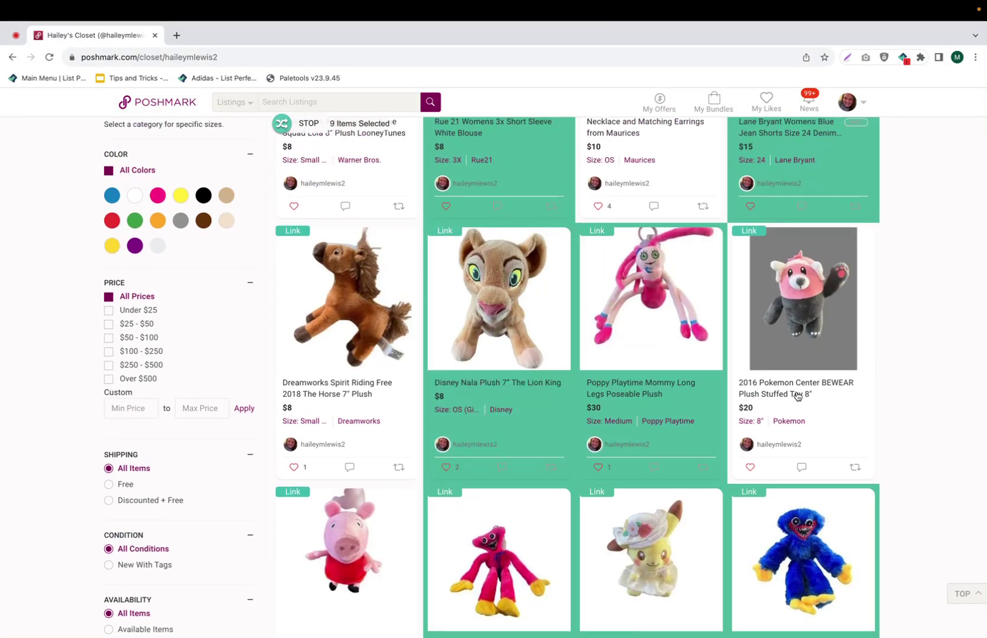
pyautogui.click(796, 396)
pyautogui.scroll(-1, 395, 493)
pyautogui.scroll(-4, 395, 499)
pyautogui.scroll(-1, 395, 500)
pyautogui.scroll(-3, 395, 499)
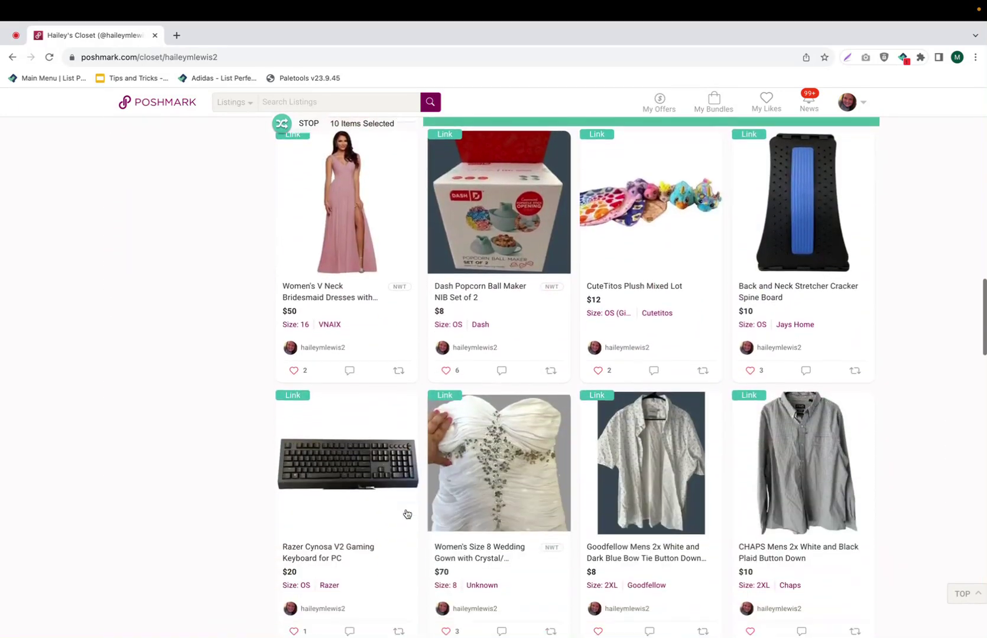
pyautogui.click(650, 452)
pyautogui.scroll(7, 434, 283)
pyautogui.scroll(4, 434, 284)
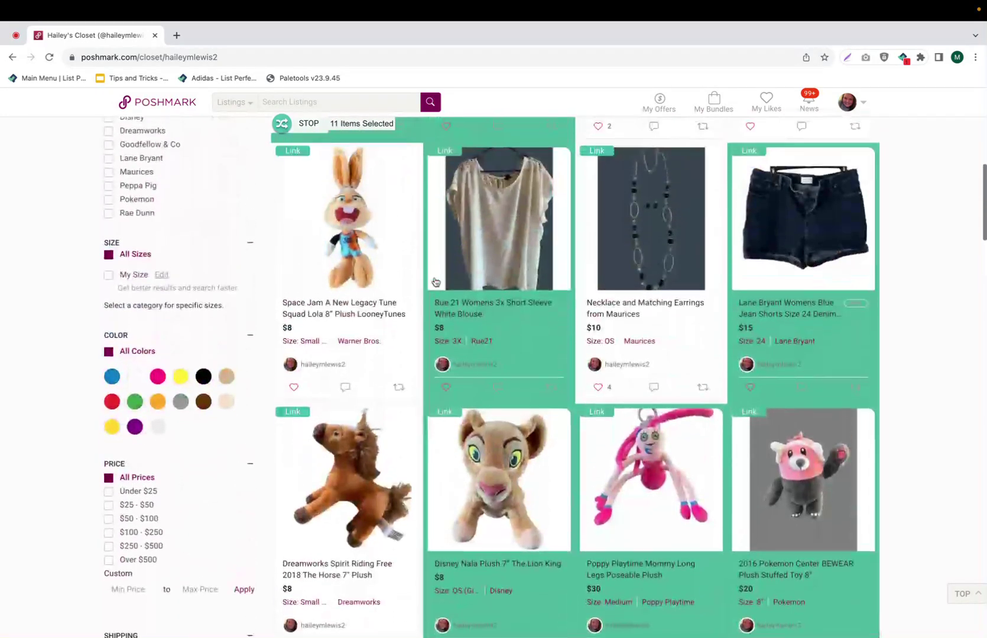
pyautogui.click(299, 162)
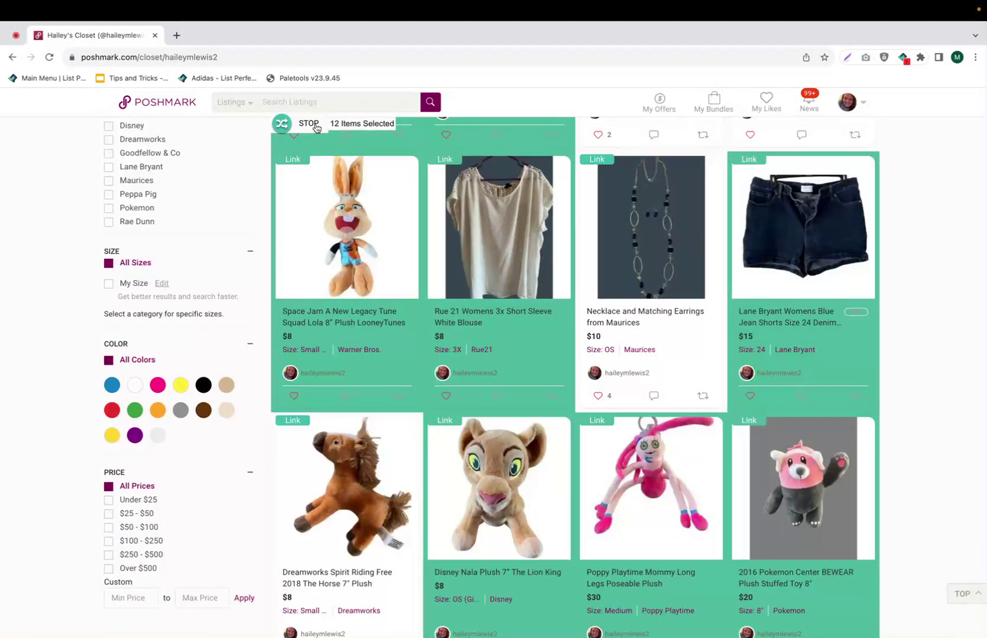
pyautogui.click(284, 126)
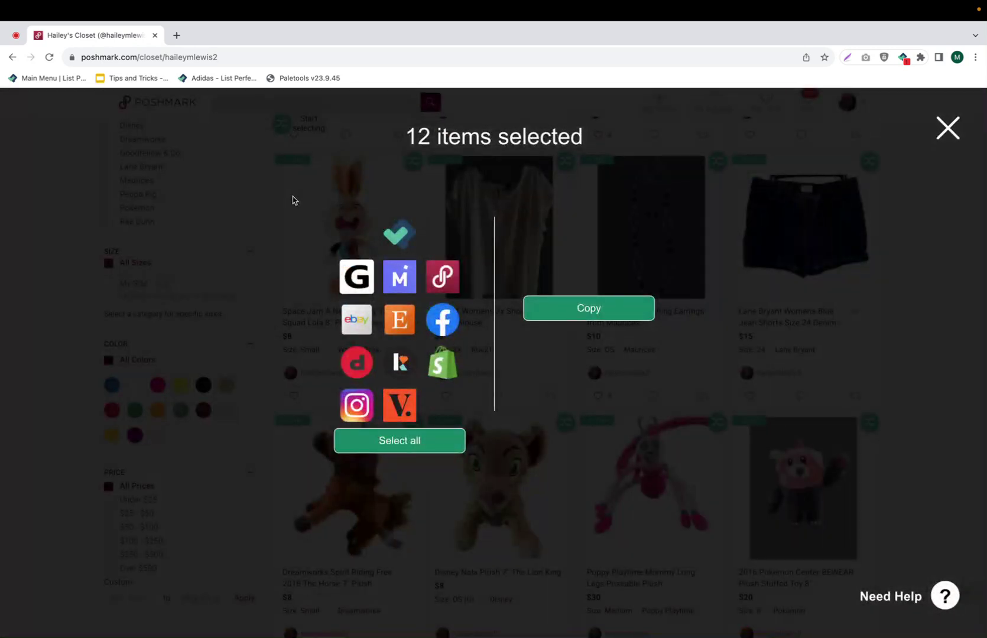
# Step: Choose Depop as the destination marketplace and copy the selected listings to it
pyautogui.click(357, 362)
pyautogui.click(589, 311)
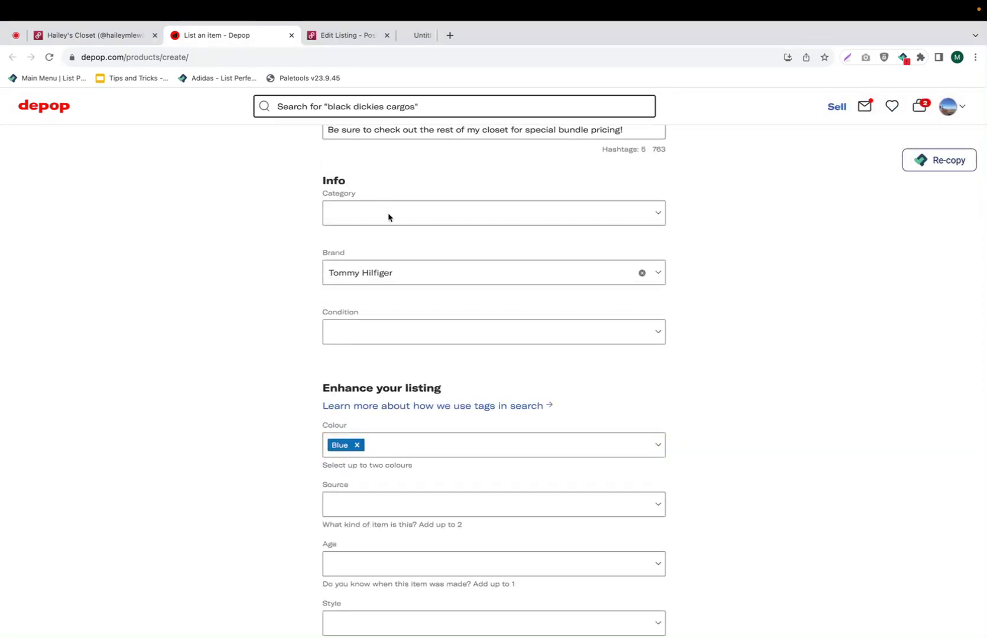
pyautogui.scroll(5, 434, 266)
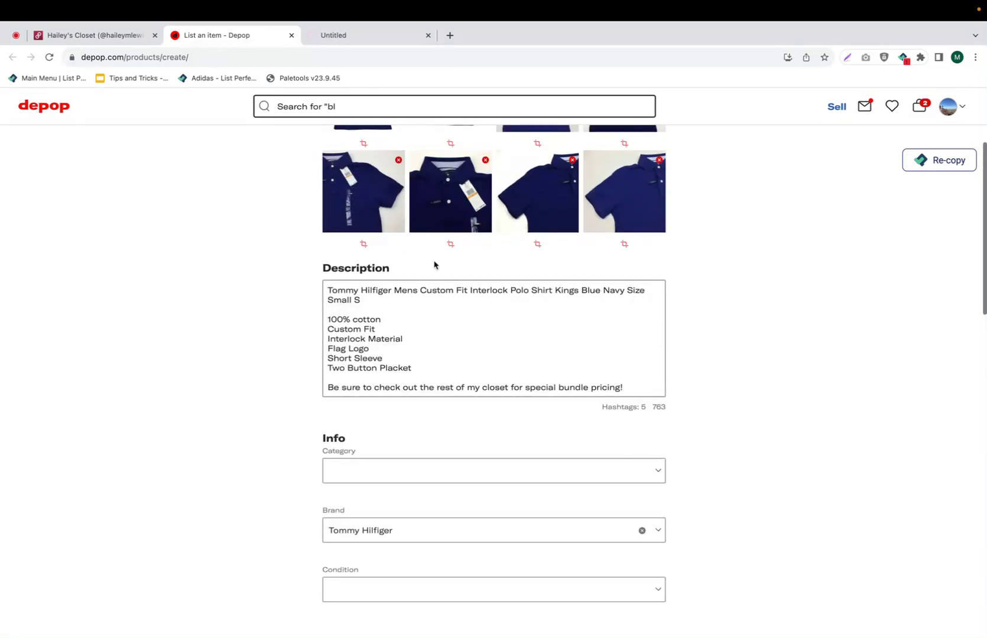
pyautogui.scroll(-2, 434, 266)
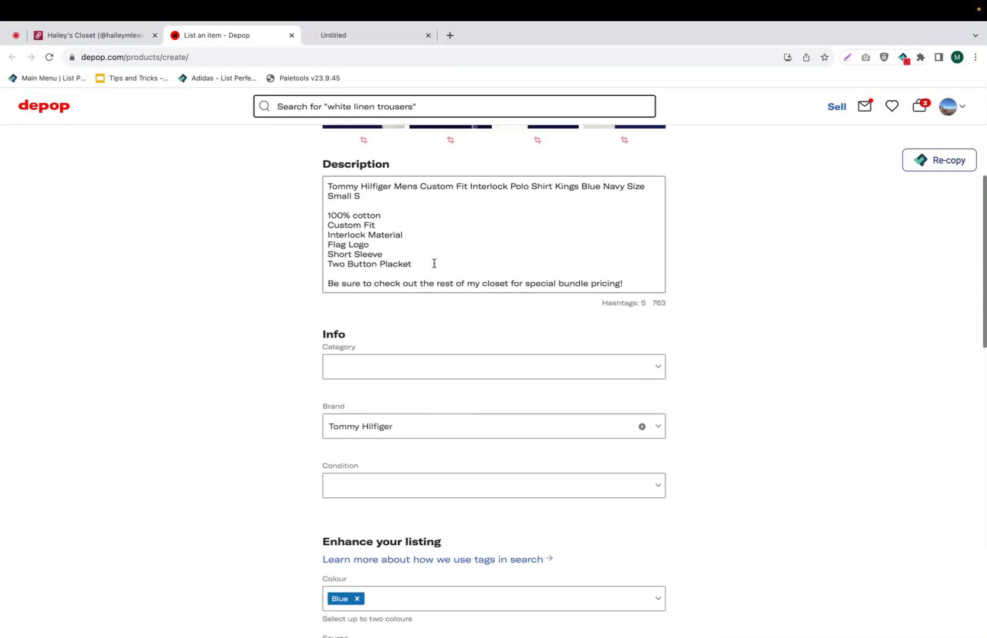
# Step: Set the polo listing's category to Men / Tops and choose its subcategory
pyautogui.click(409, 375)
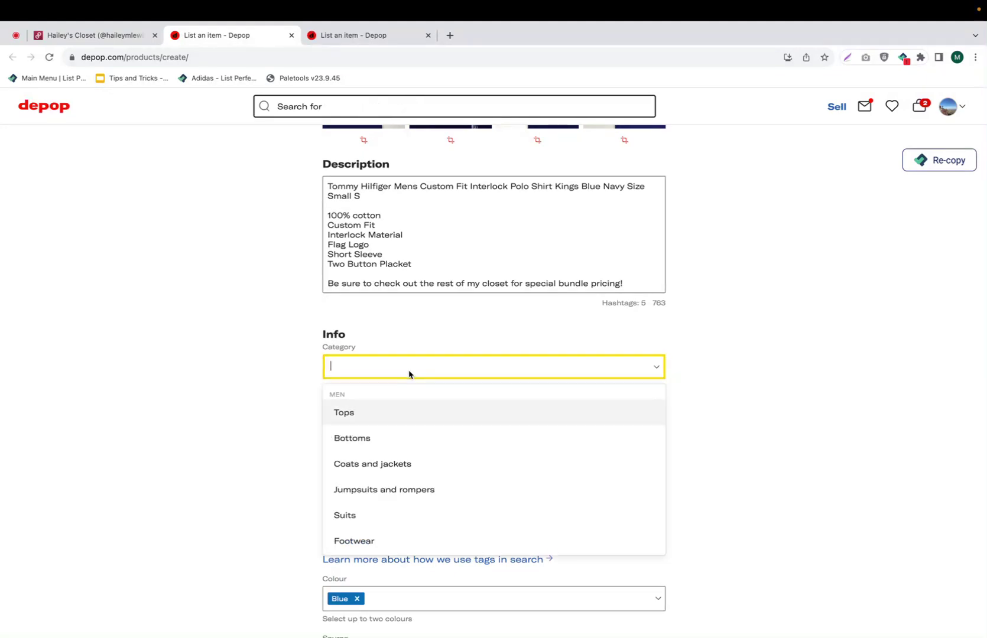
pyautogui.click(383, 425)
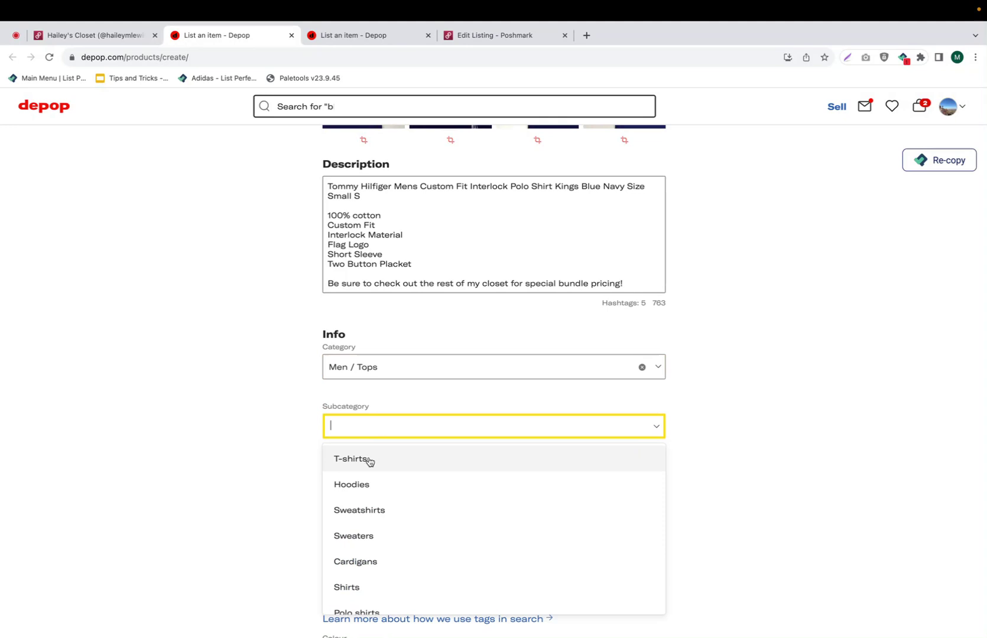
pyautogui.click(354, 611)
pyautogui.scroll(-5, 354, 611)
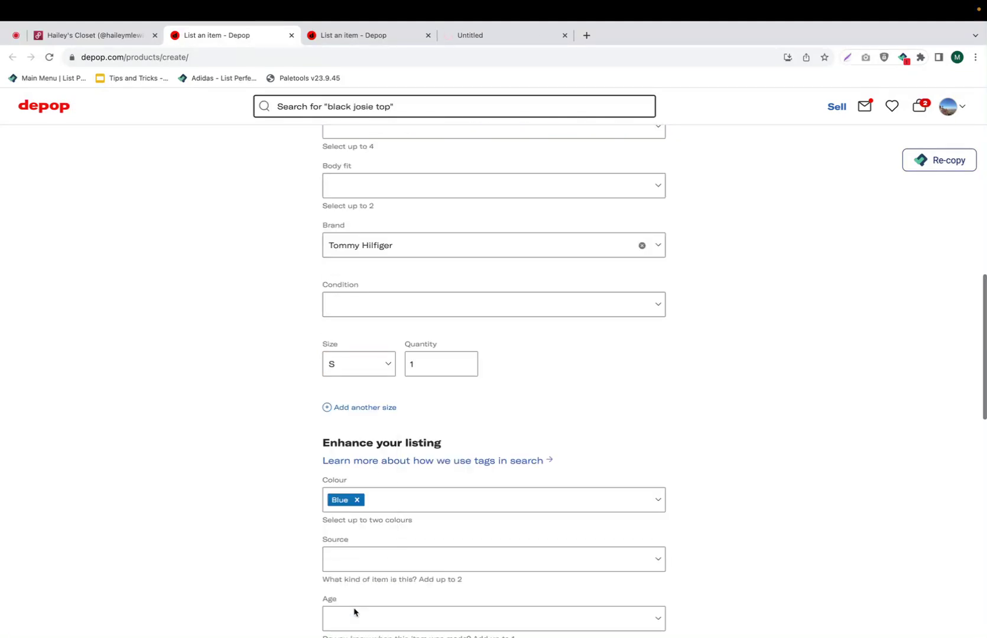
pyautogui.scroll(-1, 407, 398)
pyautogui.scroll(-1, 406, 398)
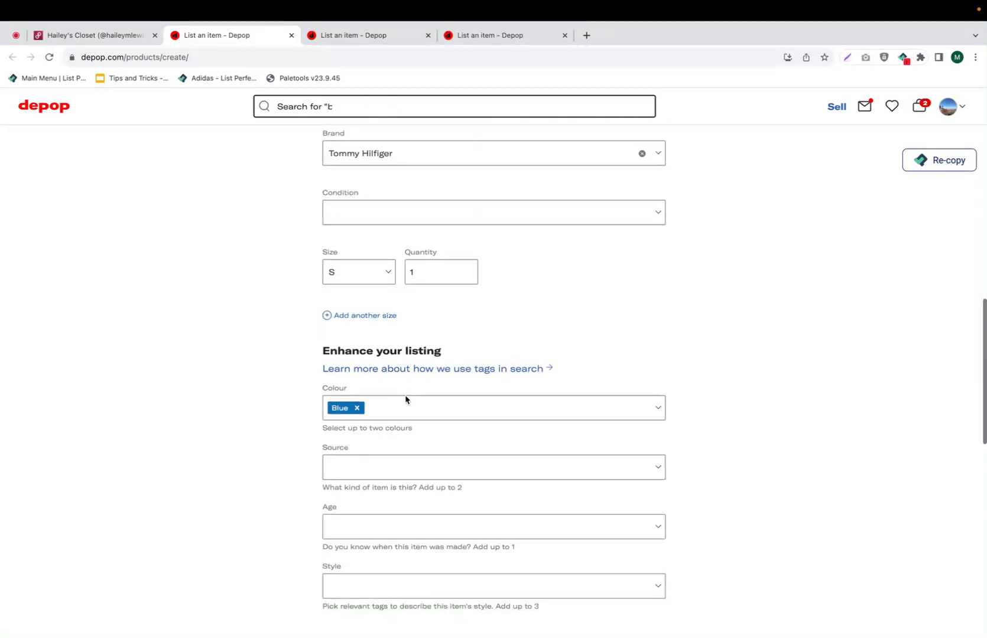
pyautogui.scroll(-3, 407, 398)
pyautogui.scroll(-3, 406, 398)
pyautogui.scroll(-1, 406, 398)
pyautogui.scroll(-1, 405, 400)
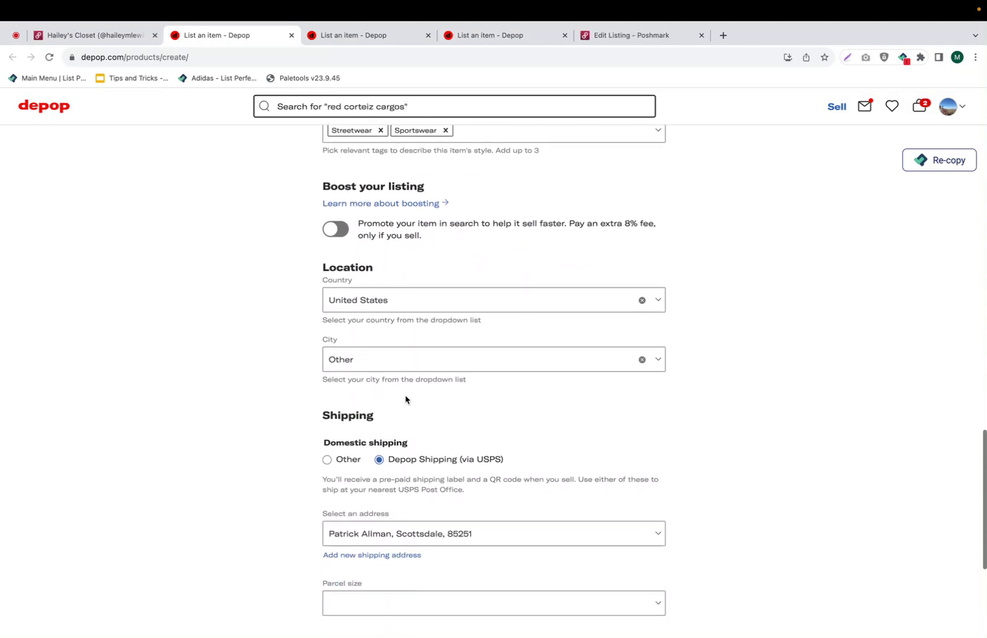
pyautogui.scroll(-1, 405, 399)
pyautogui.scroll(-2, 405, 399)
pyautogui.scroll(-1, 405, 399)
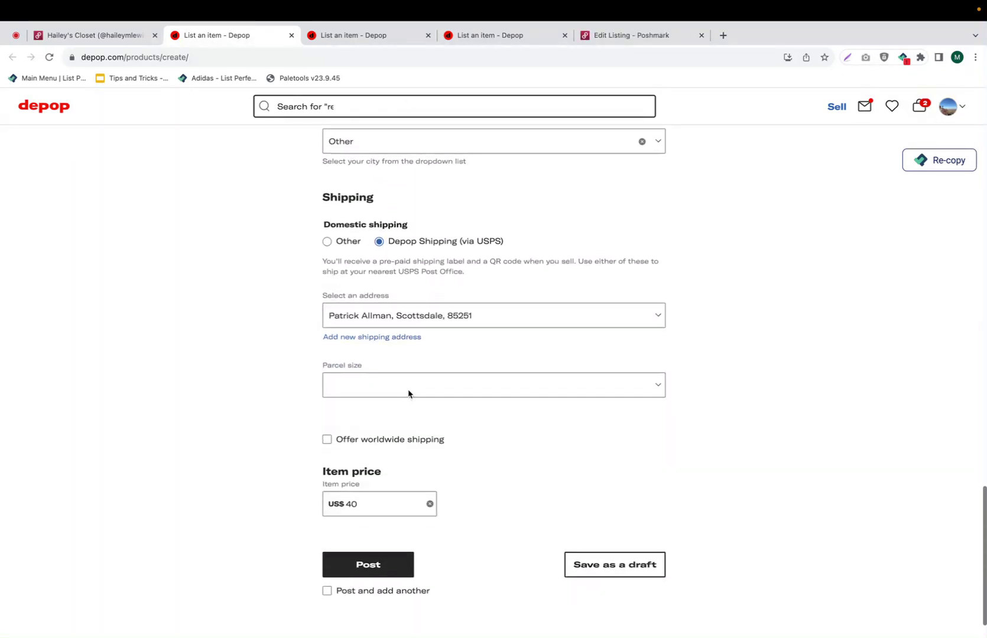
# Step: Set parcel size S, post the $40 polo, and move to the next listing form
pyautogui.click(406, 396)
pyautogui.click(383, 489)
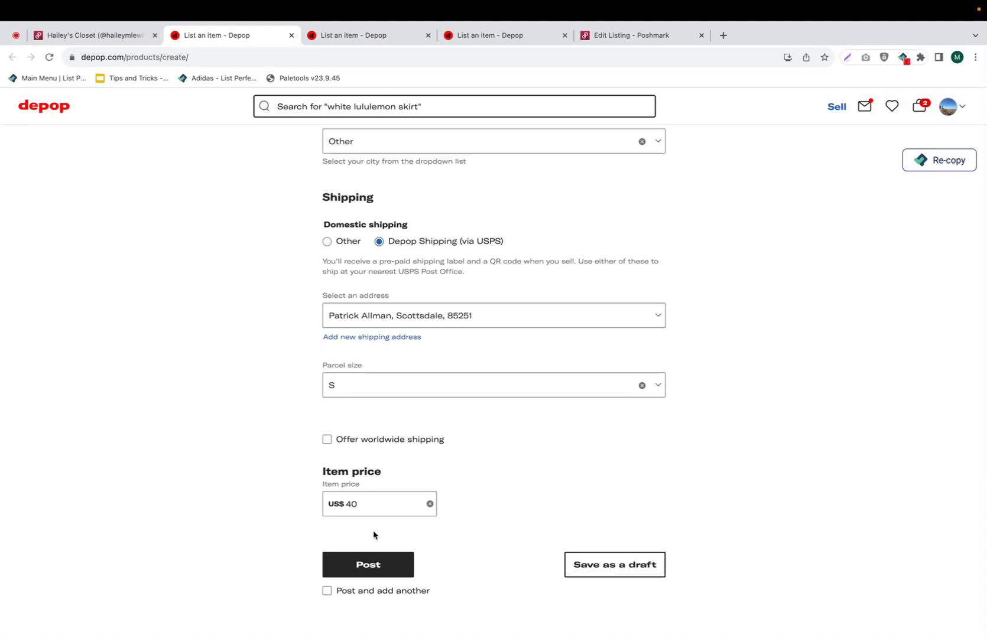
pyautogui.click(366, 564)
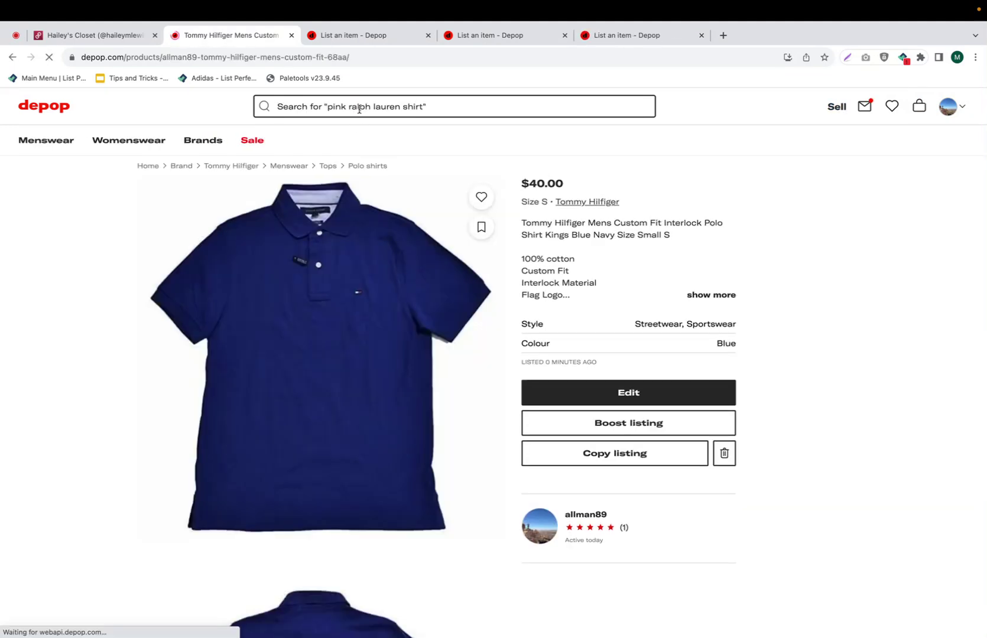
pyautogui.click(369, 35)
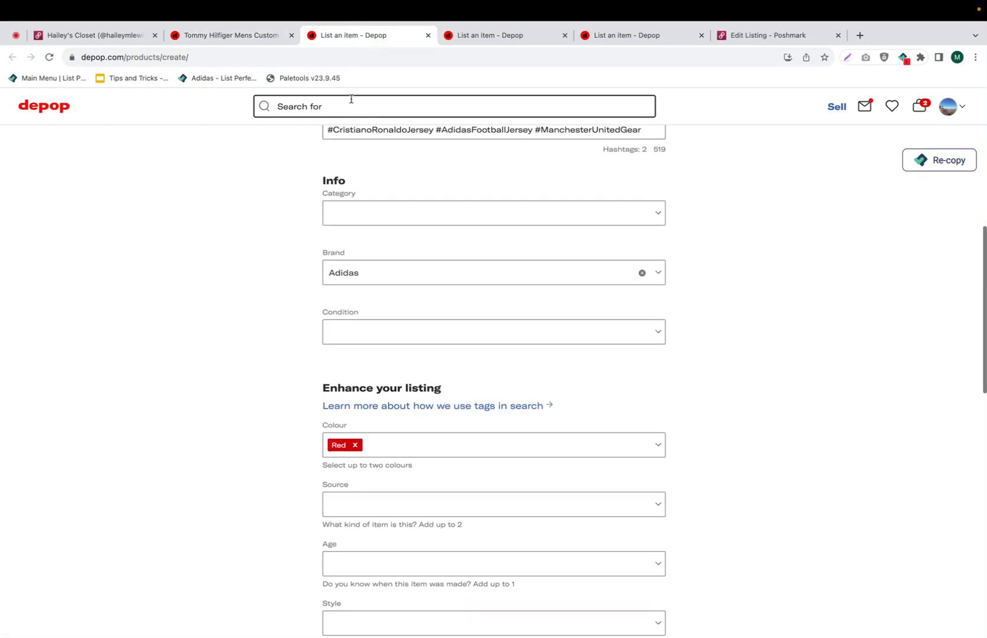
pyautogui.scroll(2, 342, 231)
pyautogui.scroll(3, 342, 231)
pyautogui.scroll(-1, 342, 230)
pyautogui.scroll(-4, 342, 231)
# Step: File the Adidas jersey under Men / Tops with subcategory Other and post it at $95
pyautogui.click(342, 230)
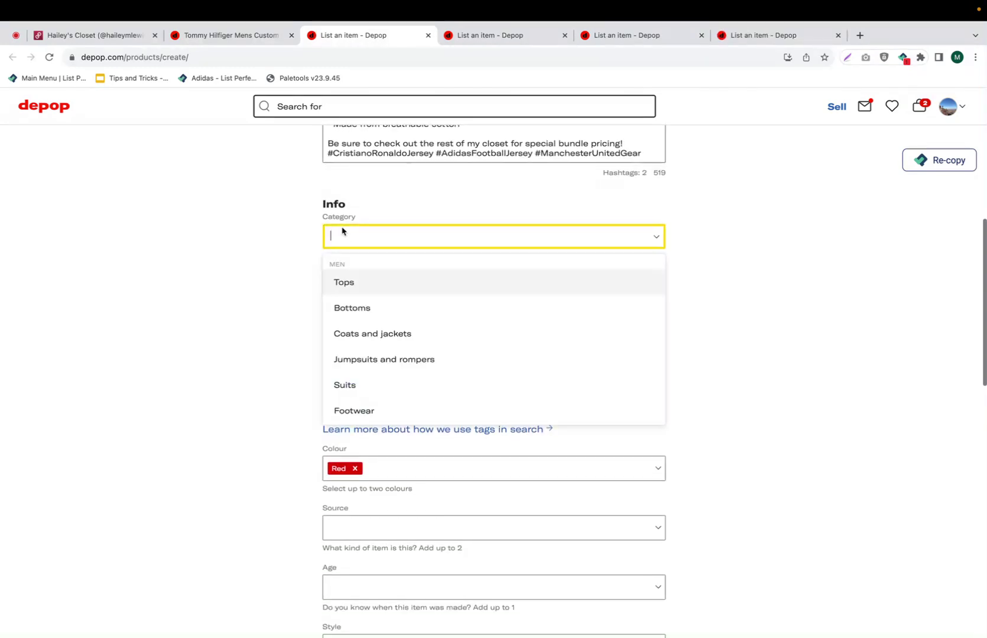
pyautogui.click(360, 292)
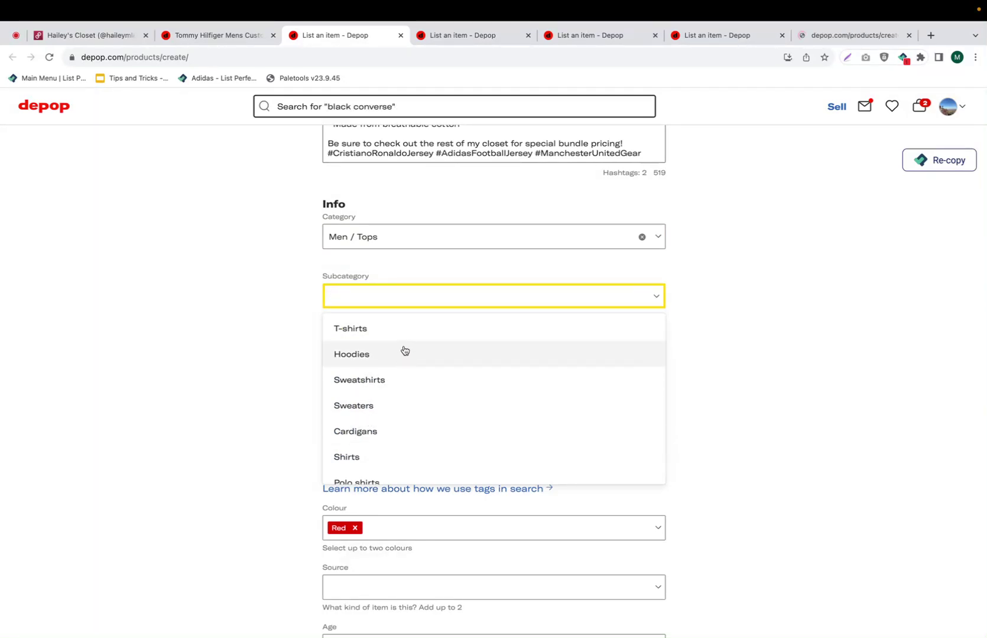
pyautogui.scroll(-1, 403, 350)
pyautogui.scroll(-2, 403, 350)
pyautogui.scroll(-2, 404, 352)
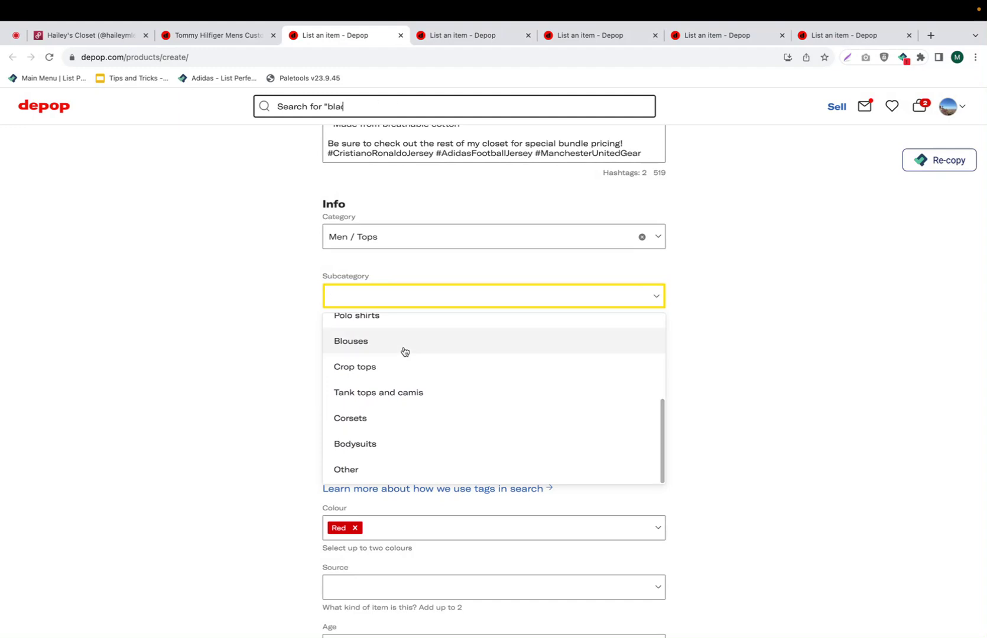
pyautogui.click(366, 473)
pyautogui.scroll(-1, 367, 470)
pyautogui.scroll(-3, 367, 467)
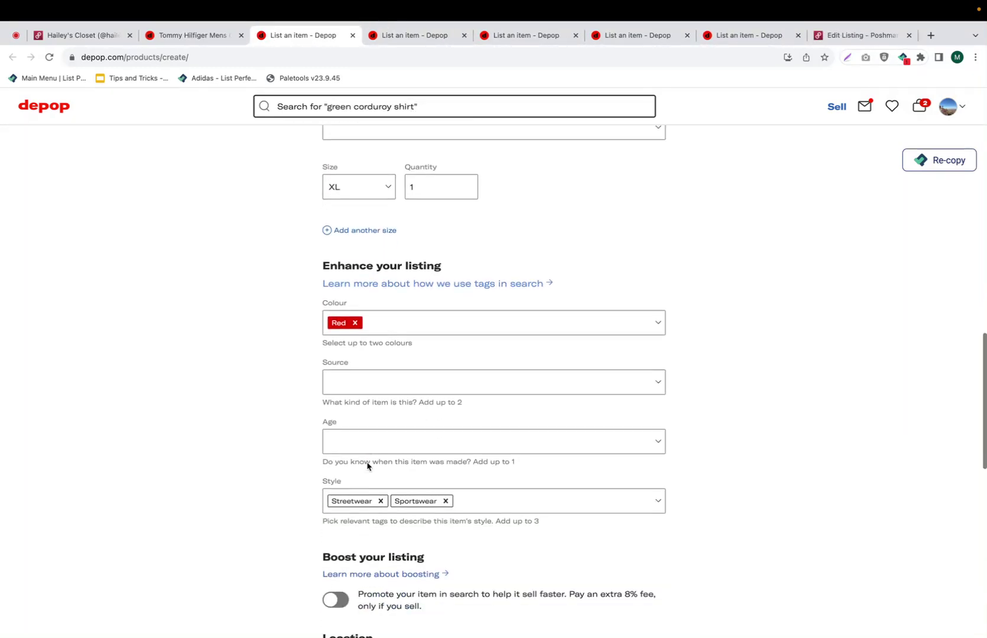
pyautogui.scroll(-2, 367, 465)
pyautogui.scroll(-1, 367, 466)
pyautogui.scroll(-2, 367, 467)
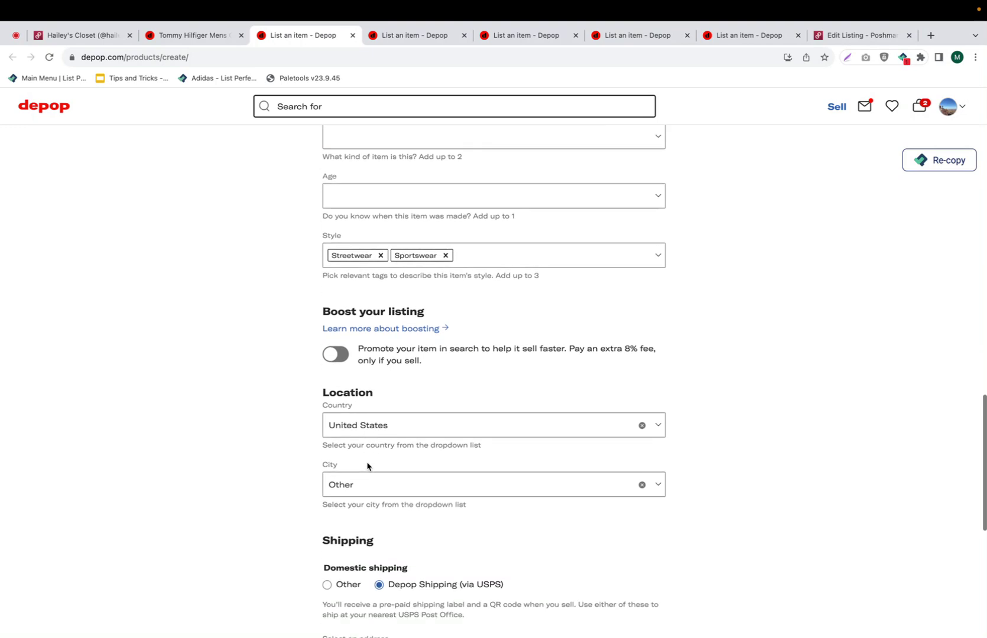
pyautogui.scroll(-2, 368, 467)
pyautogui.scroll(-2, 367, 466)
pyautogui.scroll(-3, 367, 466)
pyautogui.scroll(-2, 366, 466)
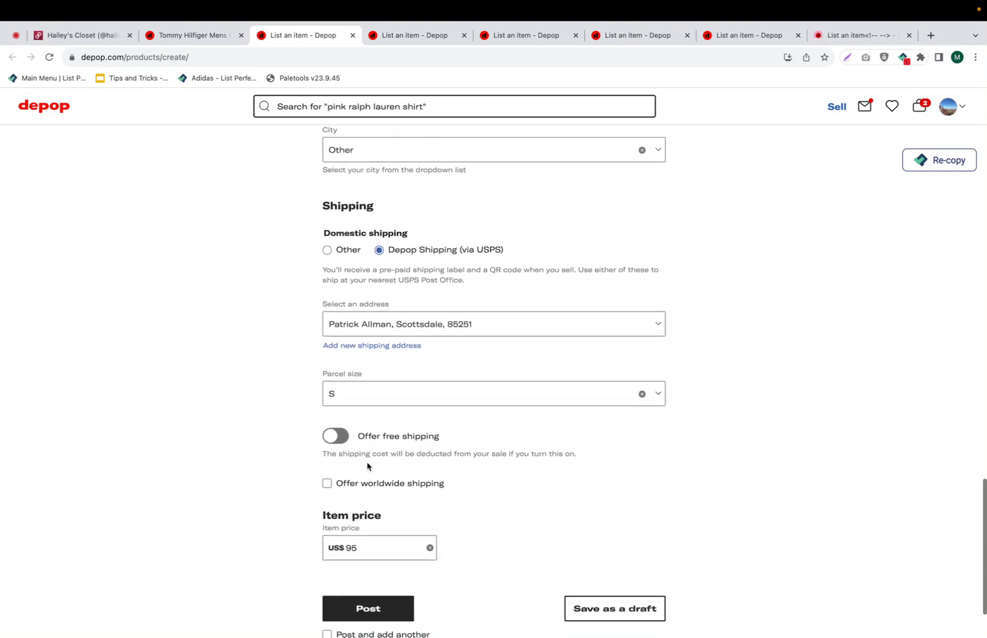
pyautogui.scroll(-1, 367, 467)
pyautogui.scroll(-1, 367, 467)
pyautogui.click(363, 518)
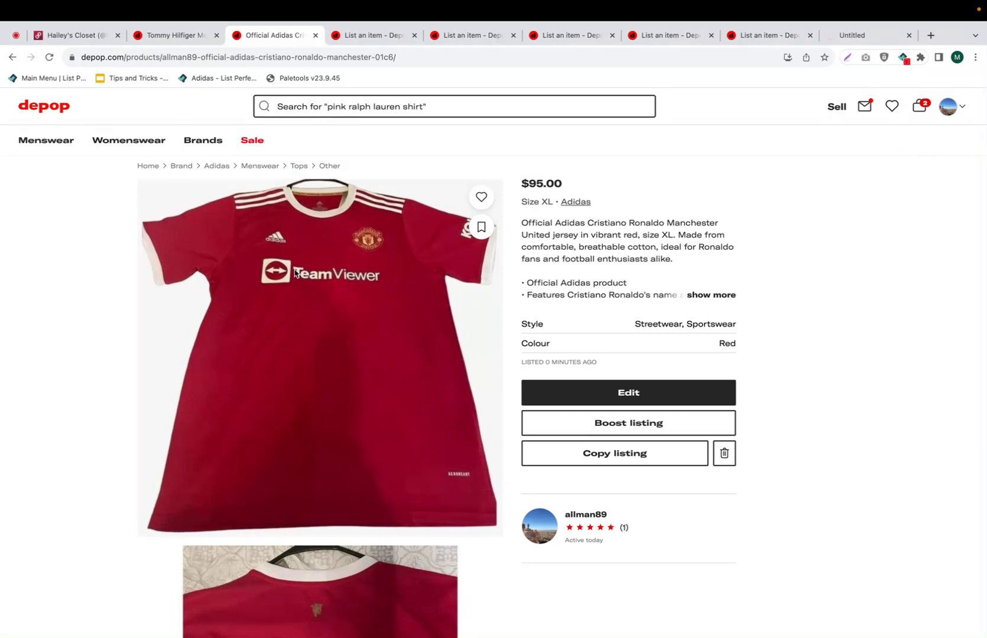
# Step: Return to the Hailey's Closet tab and close all tabs to its right
pyautogui.click(101, 38)
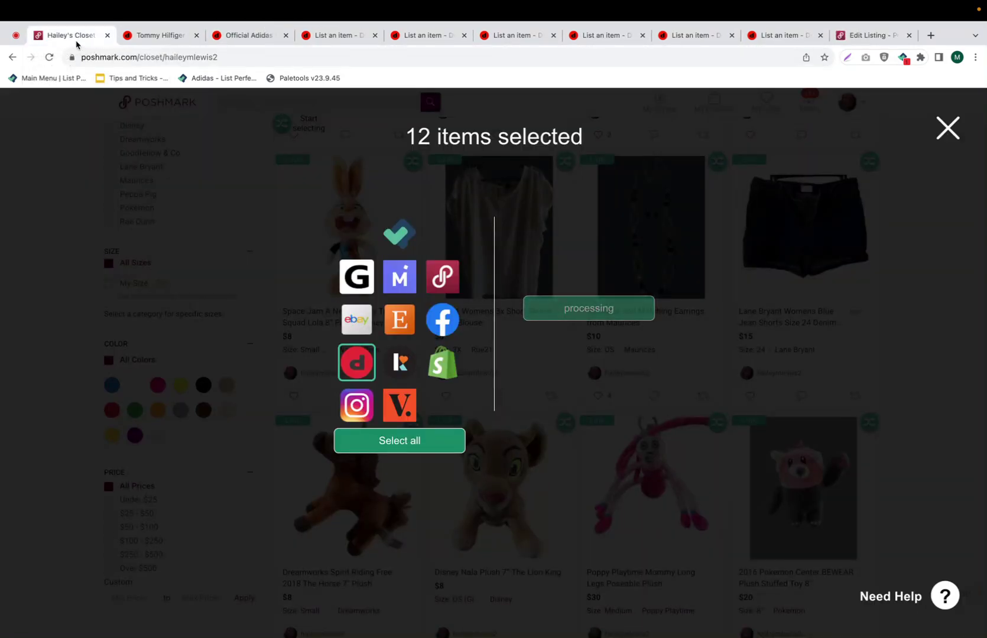
pyautogui.rightClick(76, 43)
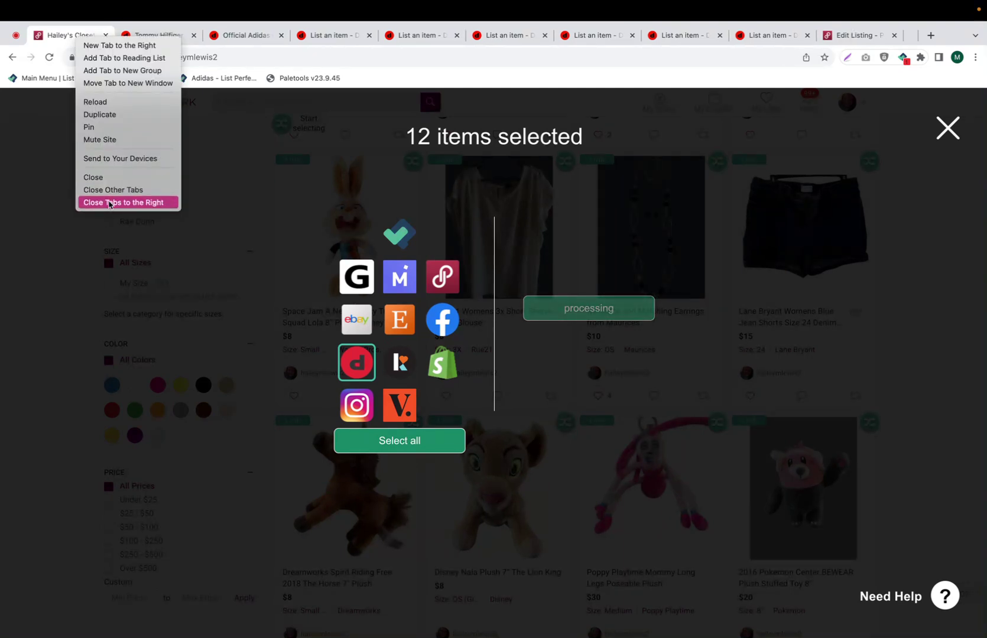
pyautogui.click(109, 203)
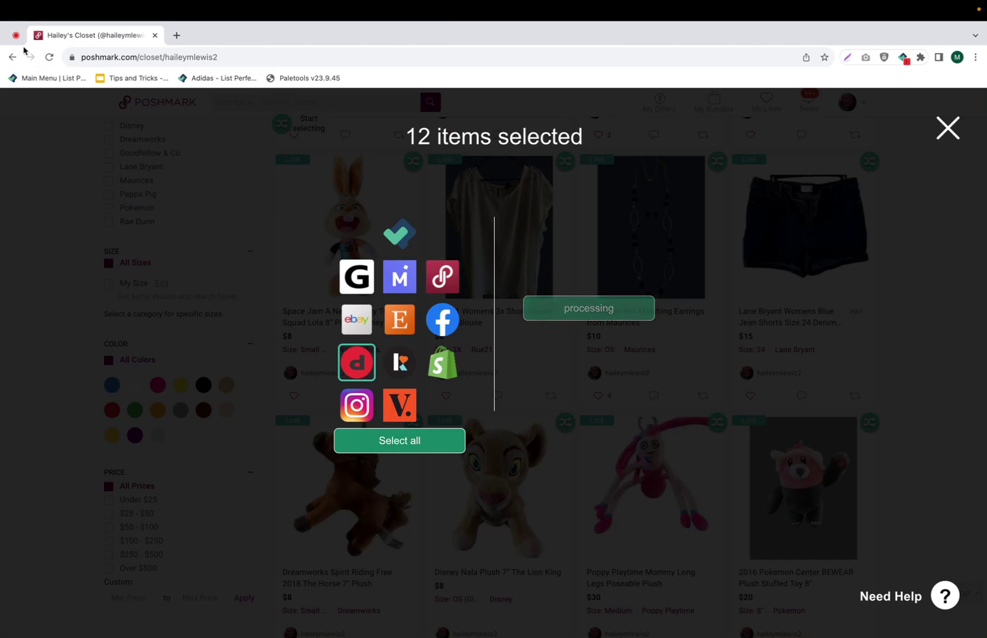